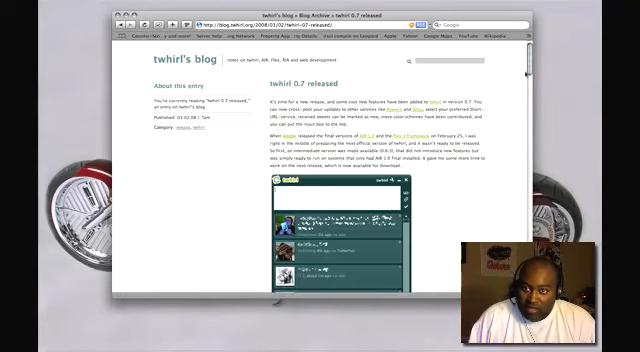
left_click_drag(529, 62, 529, 92)
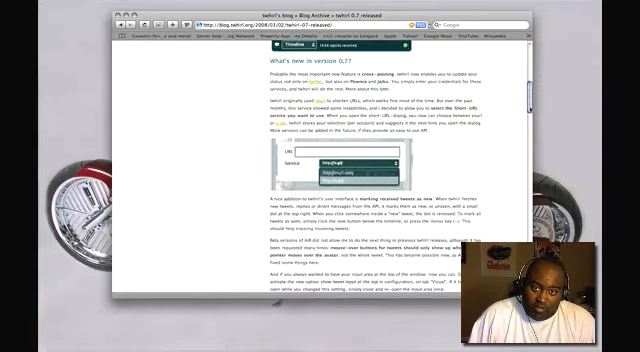
left_click_drag(529, 92, 529, 112)
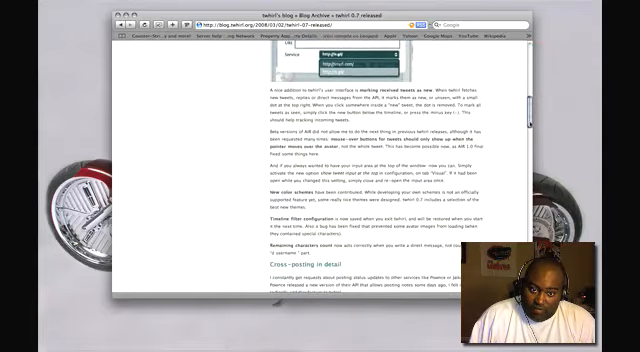
left_click_drag(529, 110, 529, 90)
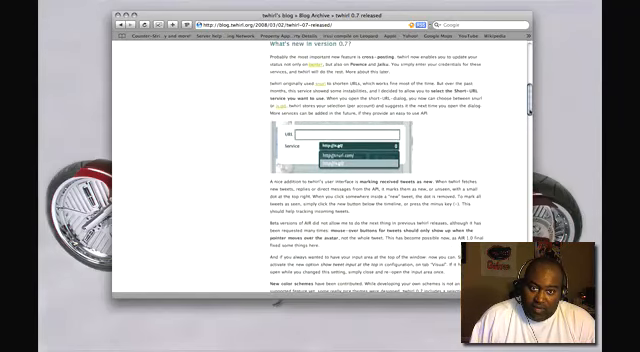
left_click_drag(528, 112, 528, 110)
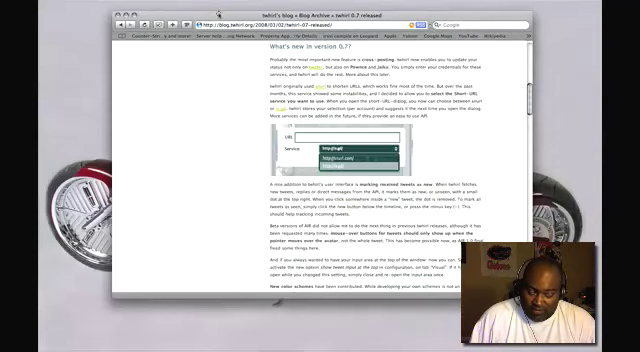
Step: Move Safari down and align the Pownce, twhirl and Jaiku windows side by side above it
left_click_drag(218, 14, 205, 278)
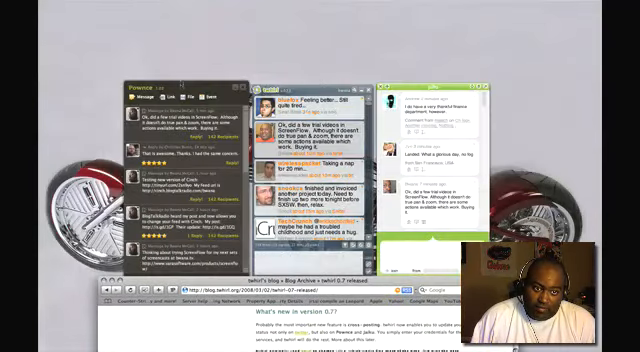
left_click_drag(181, 88, 181, 70)
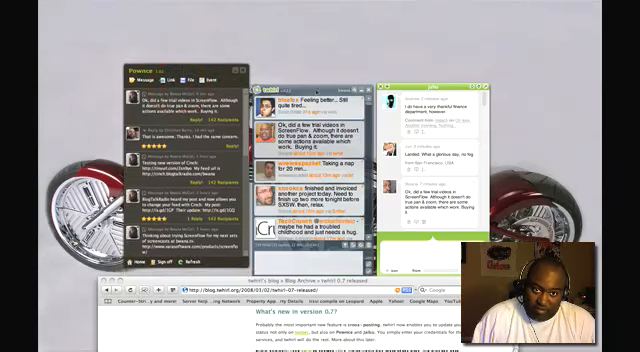
left_click_drag(320, 88, 320, 66)
left_click_drag(415, 92, 413, 68)
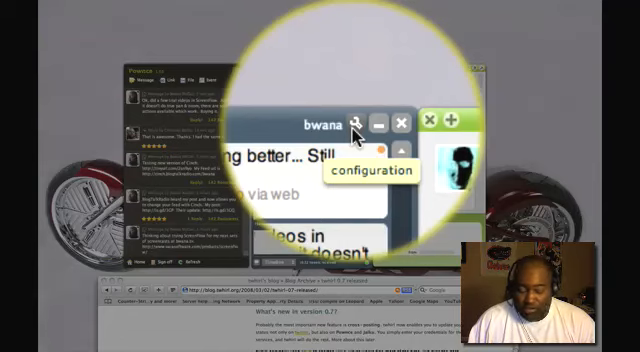
left_click(355, 128)
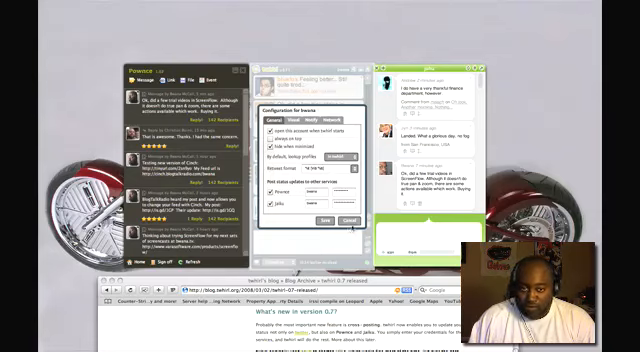
left_click(348, 220)
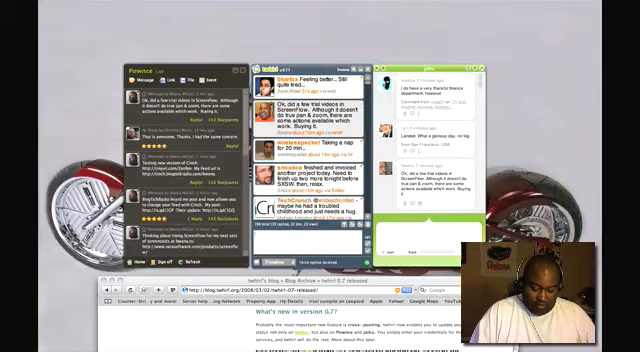
type("Demonstrating a")
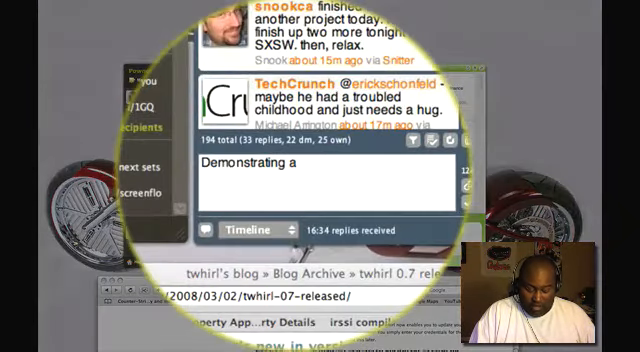
type(" Pownce/Jaiku post")
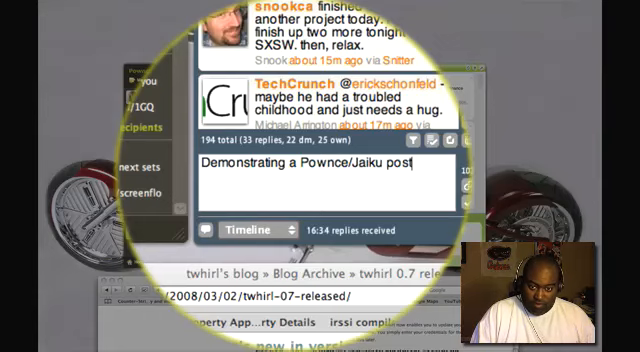
key("BackSpace")
key("BackSpace")
key("BackSpace")
key("BackSpace")
type("cross")
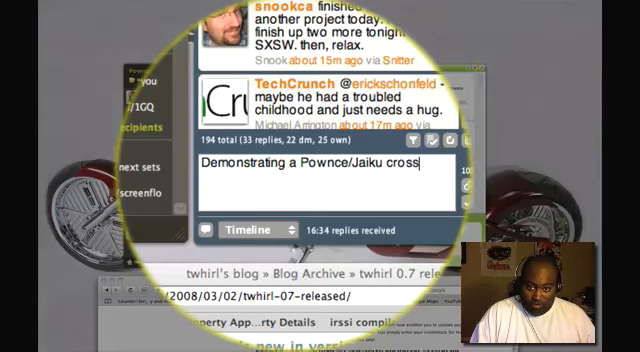
type("post using")
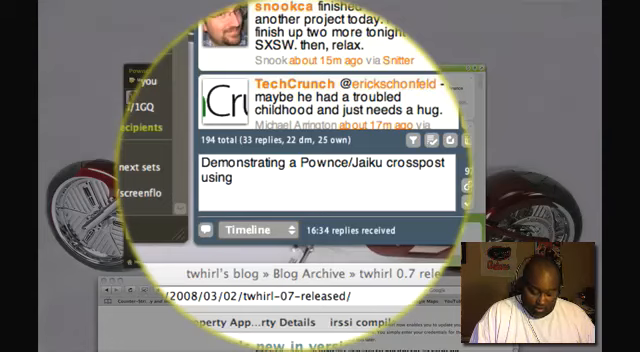
type(" Twhirl 0")
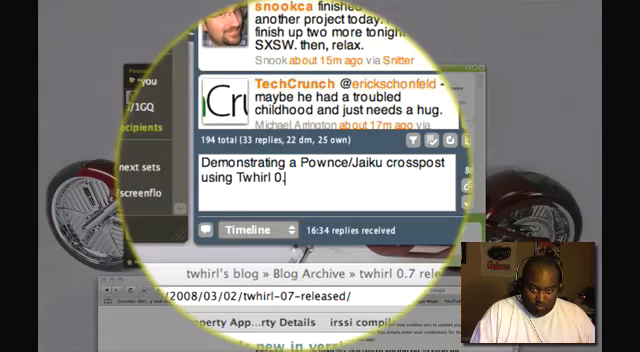
type(".7  Gj")
key("BackSpace")
type("ood job ")
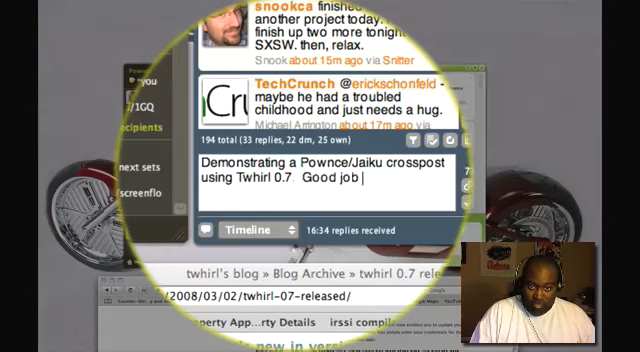
type("@twhirl on a great")
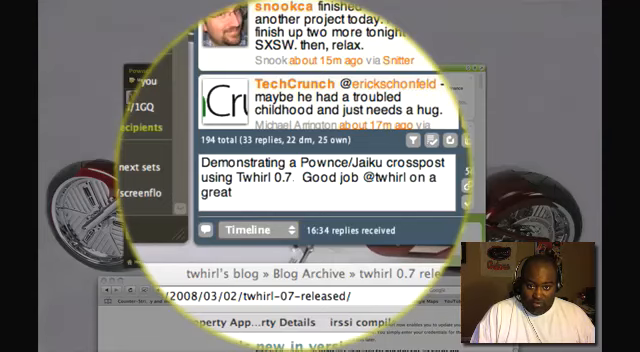
type(" release!")
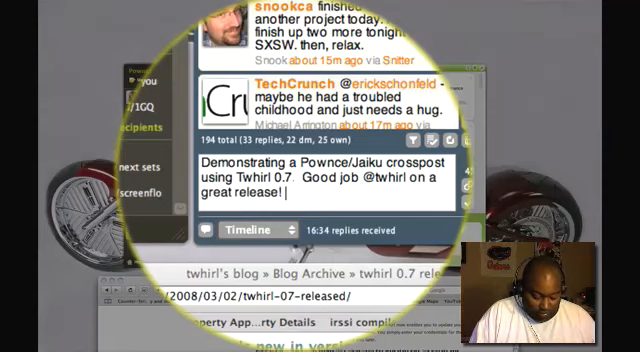
type(" #twhirl")
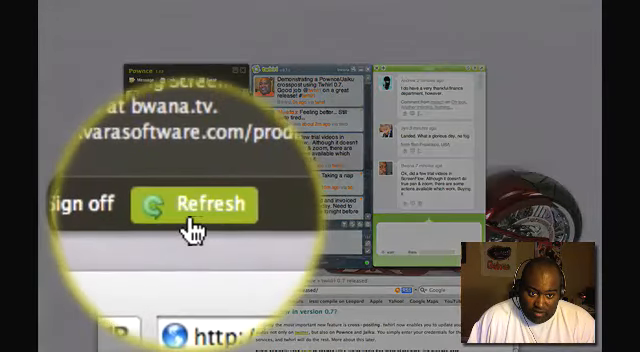
Step: Refresh the Pownce message list to show the crosspost at the top
left_click(192, 222)
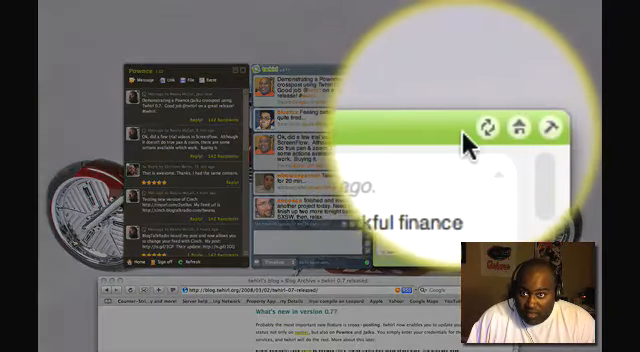
Step: Refresh the Jaiku message list in Juhu to show the crosspost
left_click(472, 135)
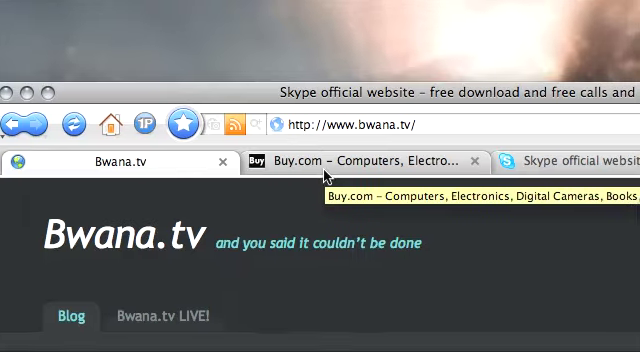
Step: Visit the Buy.com and Skype sponsor sites, then return to Bwana.tv's Sponsors section
left_click(325, 128)
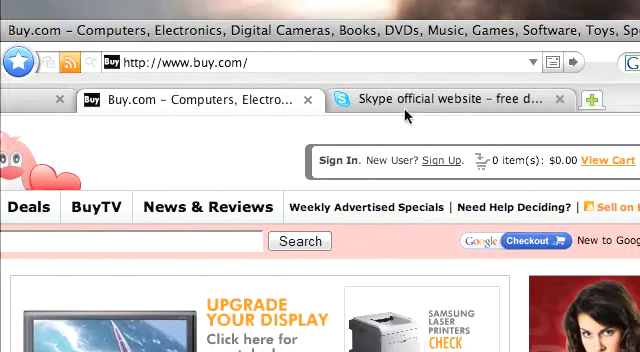
left_click(424, 114)
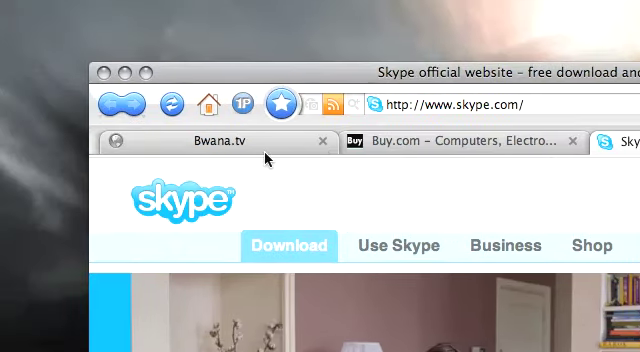
left_click(205, 110)
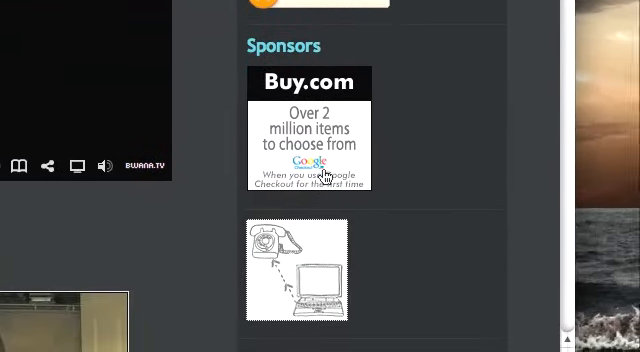
scroll(320, 172, "down", 3)
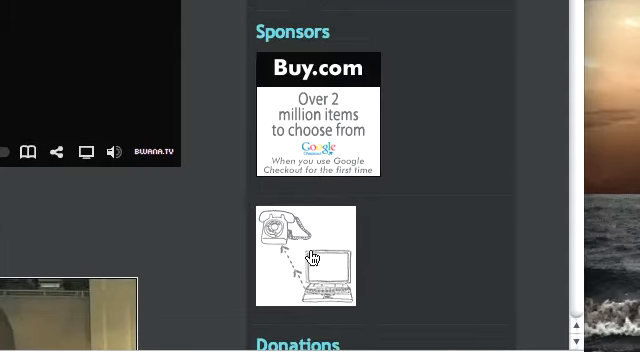